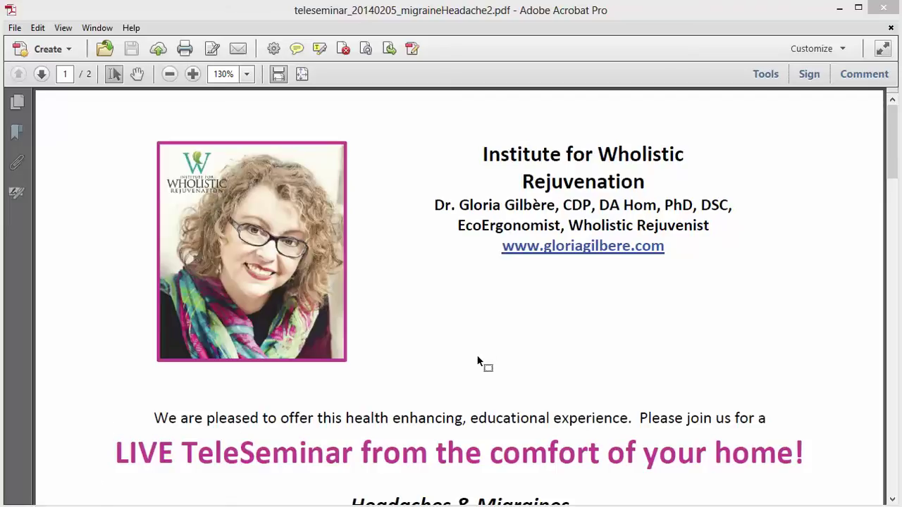
# Review the flyer's headline and $14.97 price, then bring up the content editing tools.
pyautogui.click(693, 357)
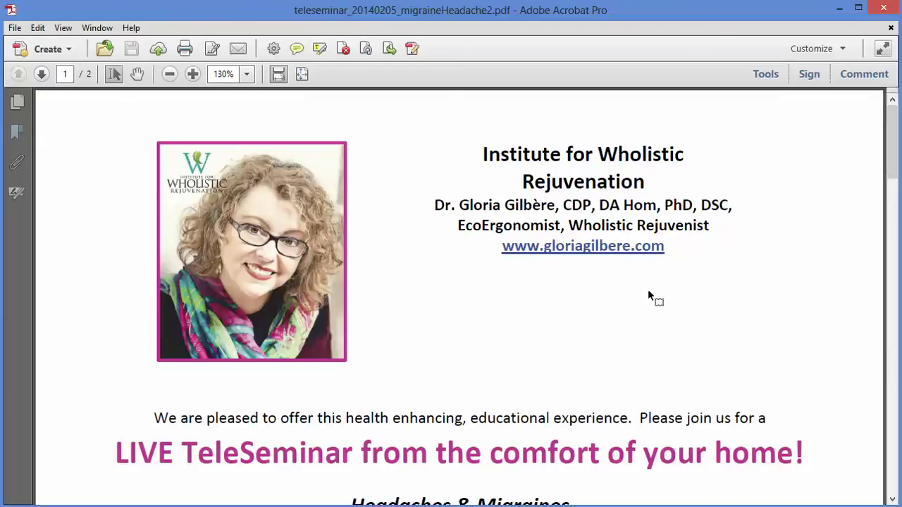
pyautogui.scroll(-2, 682, 370)
pyautogui.scroll(1, 681, 370)
pyautogui.scroll(-1, 682, 370)
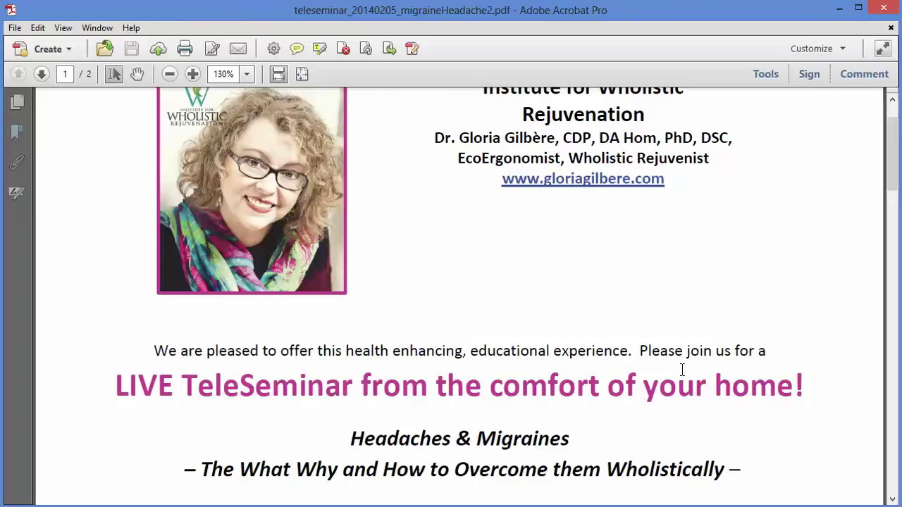
pyautogui.scroll(-8, 682, 370)
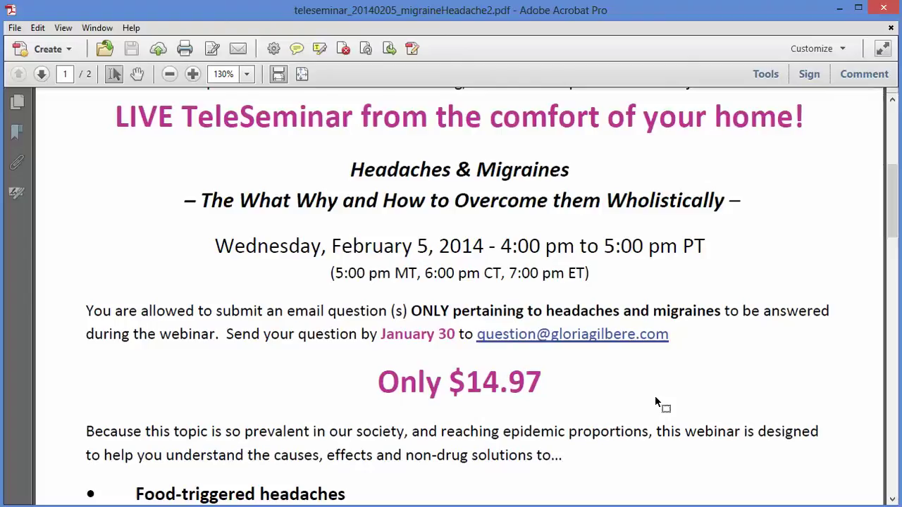
pyautogui.click(766, 74)
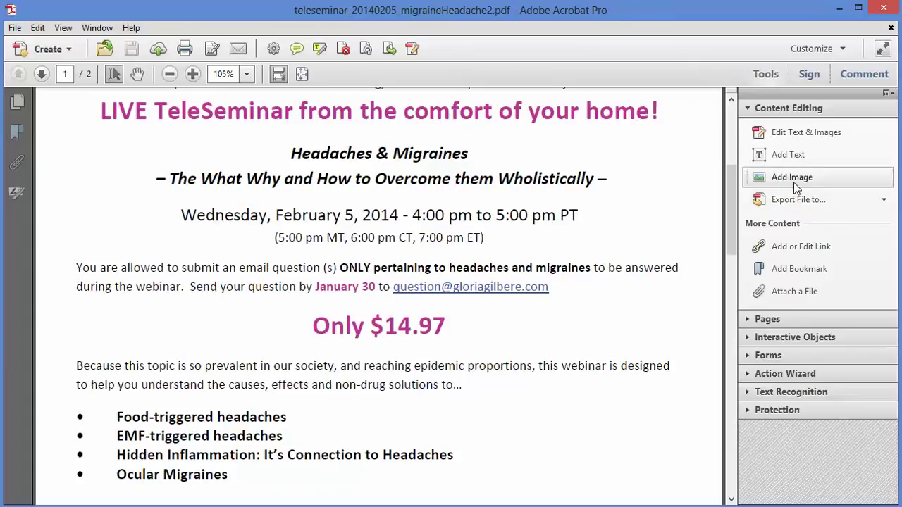
# Place the button.png REGISTER image right beside the Only $14.97 price.
pyautogui.click(793, 181)
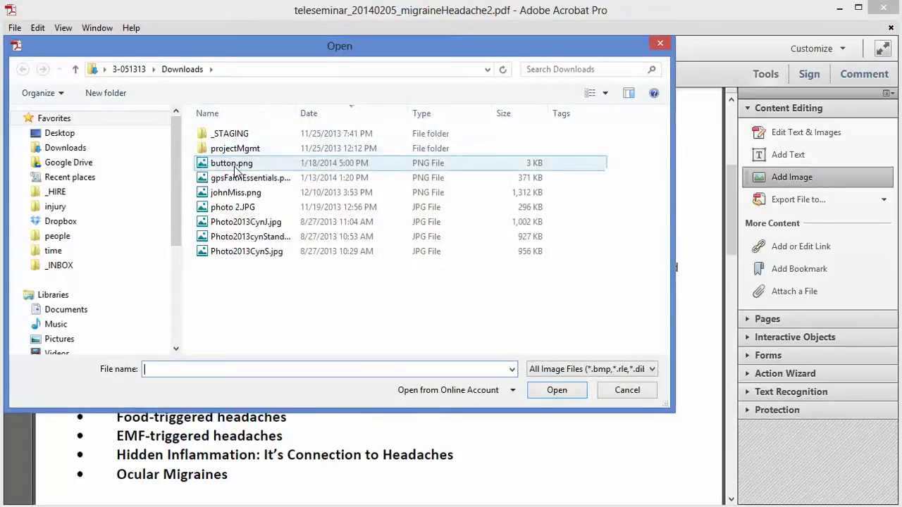
pyautogui.click(229, 163)
pyautogui.click(556, 391)
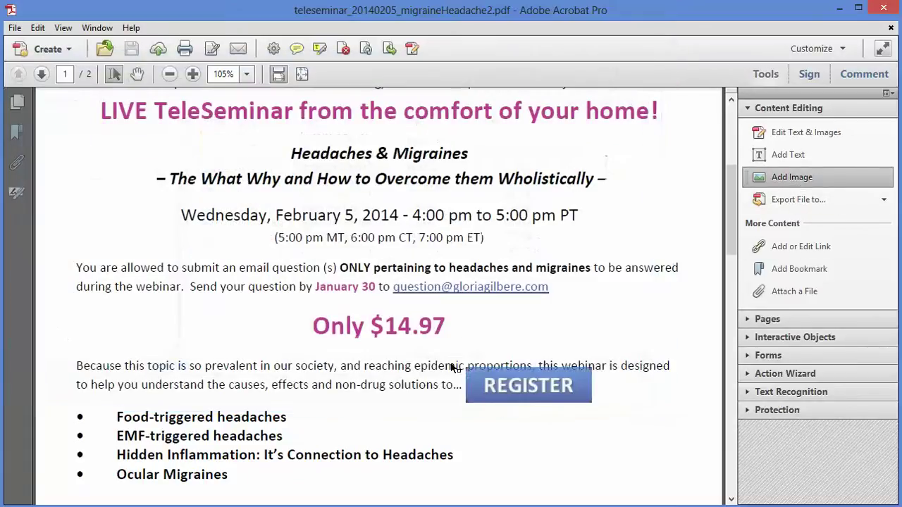
pyautogui.moveTo(472, 319); pyautogui.dragTo(524, 326)
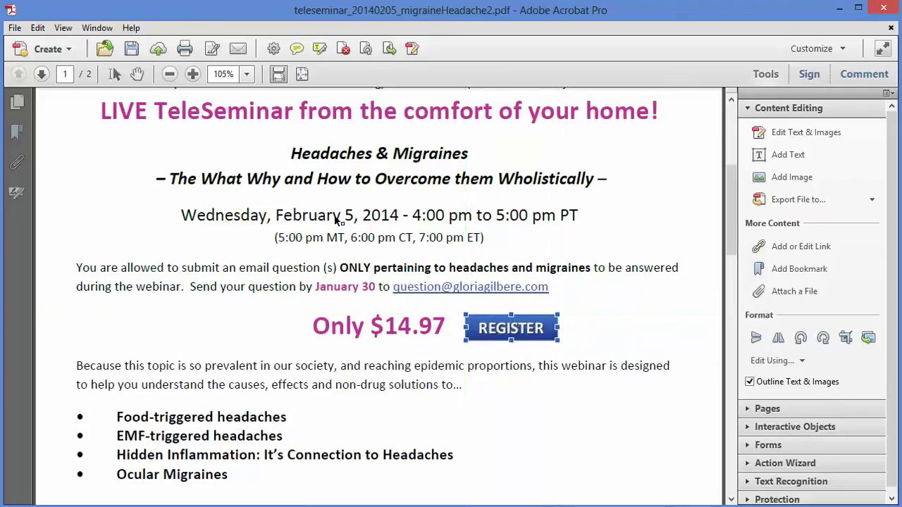
pyautogui.click(610, 347)
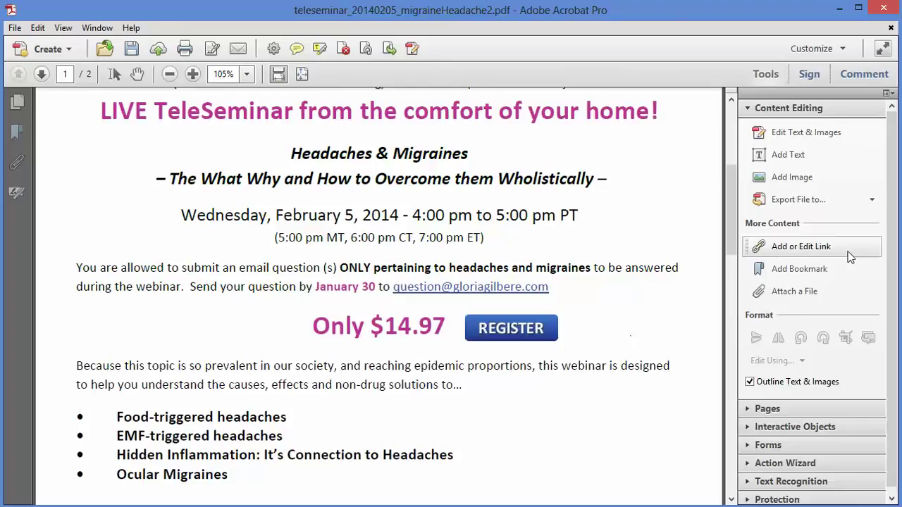
# Draw an Invisible Rectangle 'Open a web page' link over the REGISTER button.
pyautogui.click(802, 248)
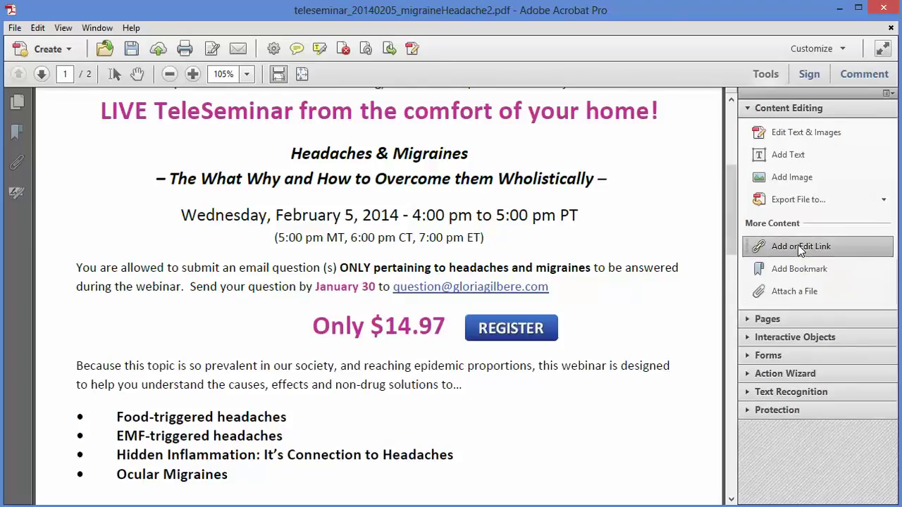
pyautogui.moveTo(470, 319); pyautogui.dragTo(552, 342)
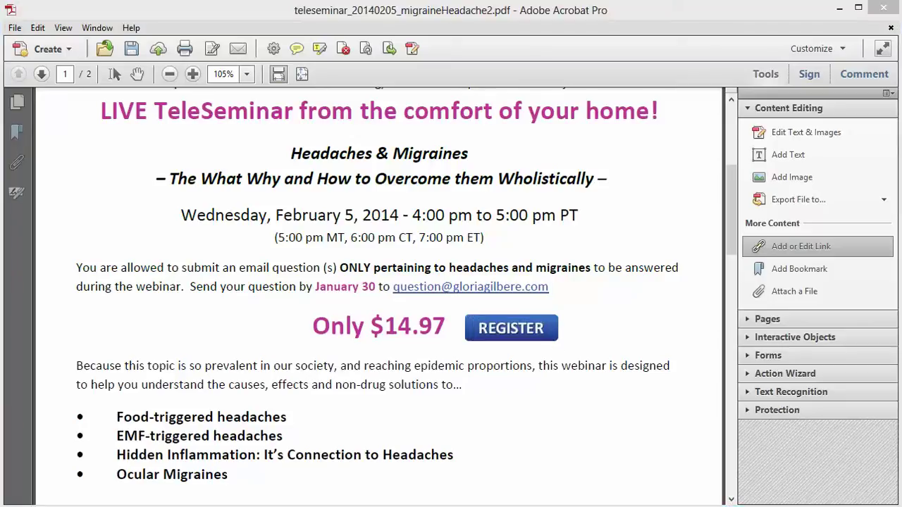
pyautogui.moveTo(347, 192); pyautogui.dragTo(340, 161)
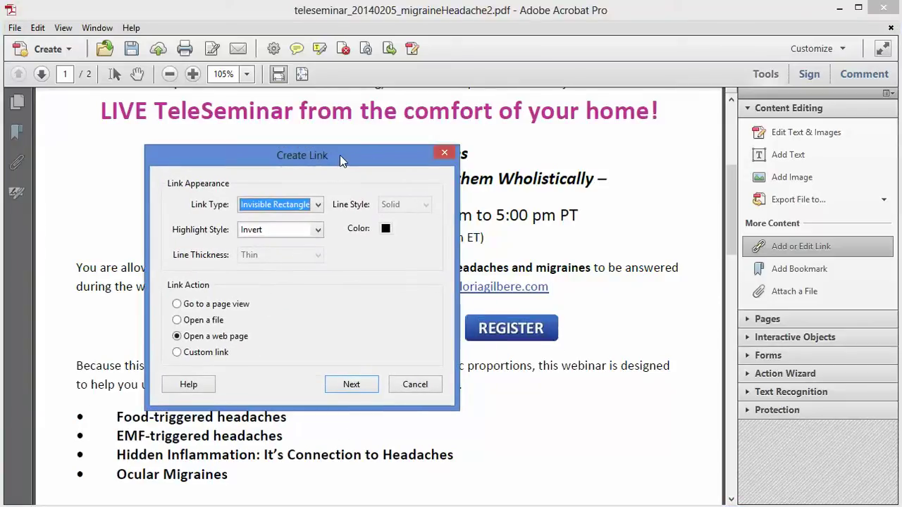
pyautogui.click(317, 205)
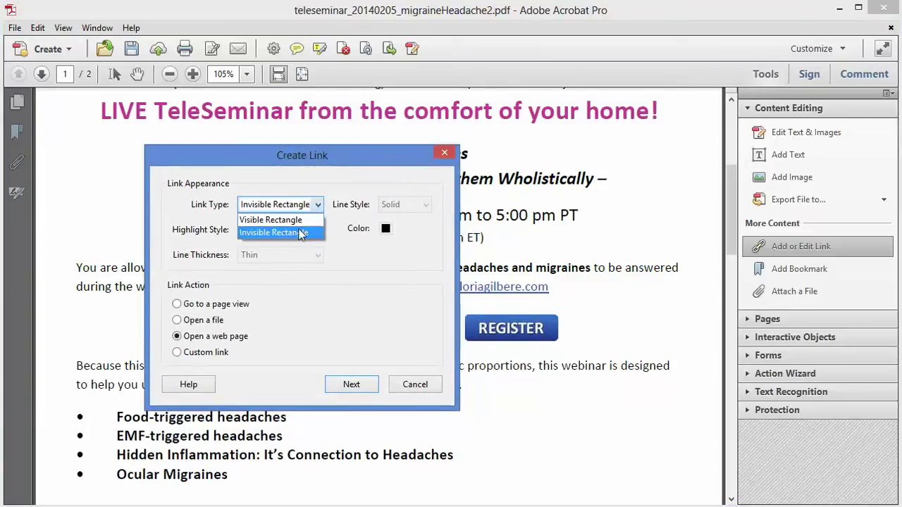
pyautogui.click(303, 233)
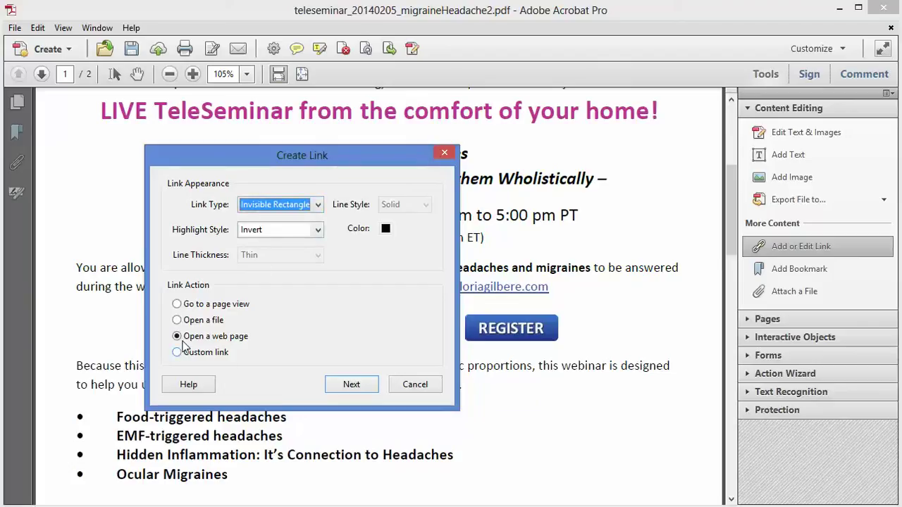
pyautogui.click(352, 386)
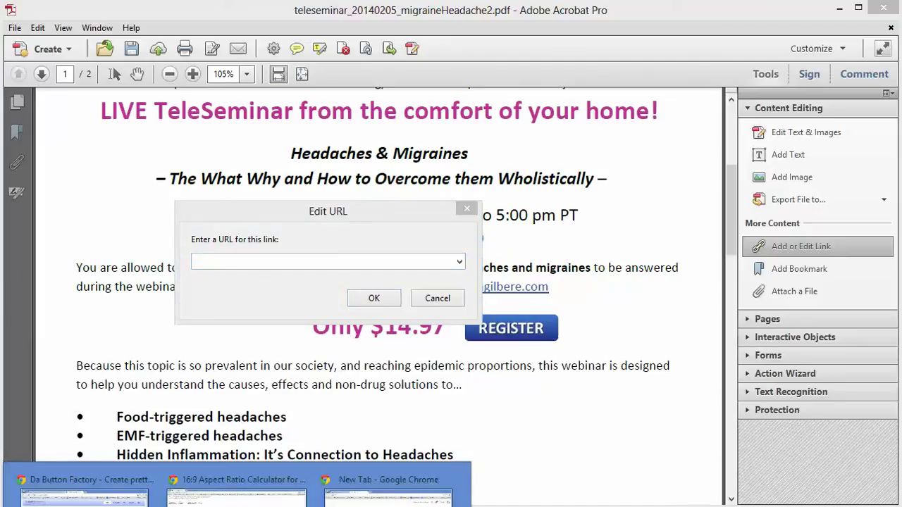
# Copy the Buy Now checkout URL from the Email tab of PayPal's generated code.
pyautogui.moveTo(236, 493)
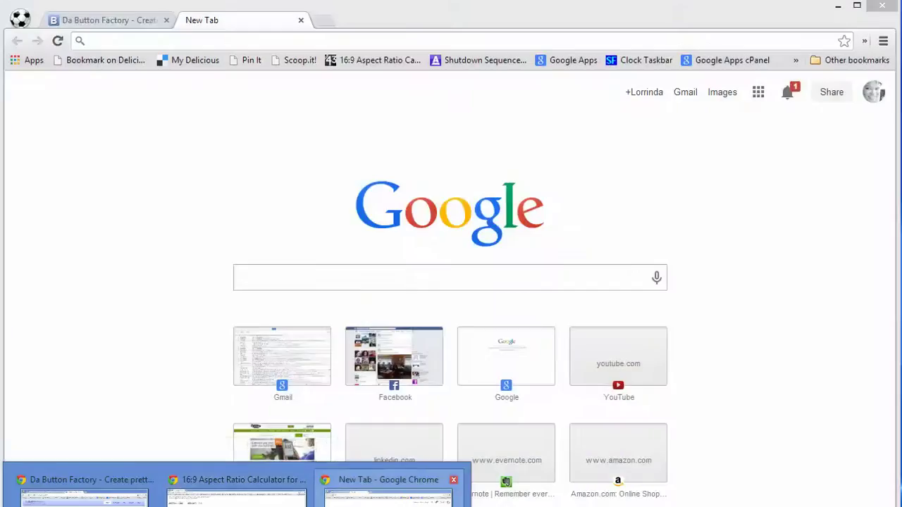
pyautogui.moveTo(84, 494)
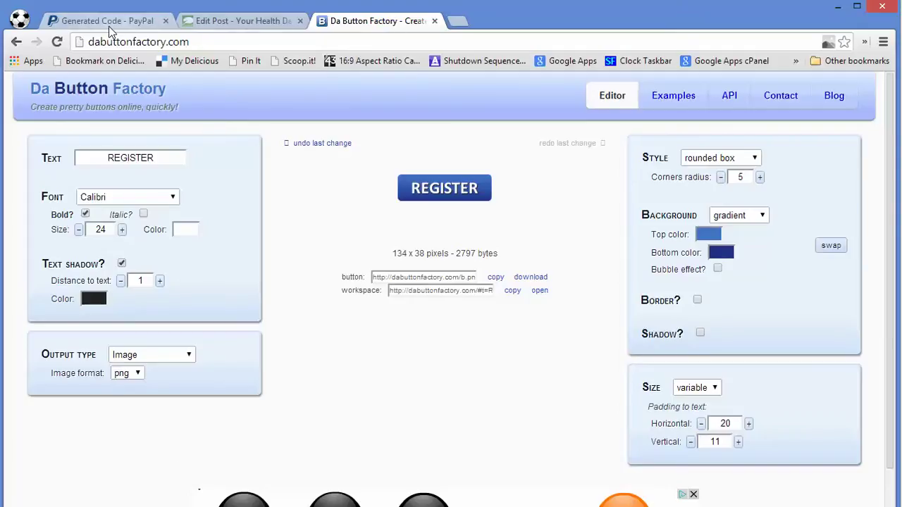
pyautogui.click(111, 26)
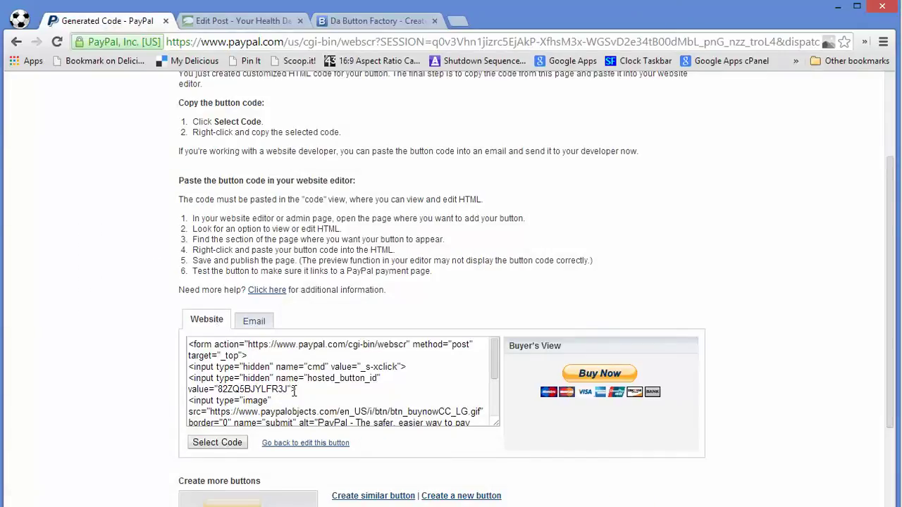
pyautogui.click(254, 322)
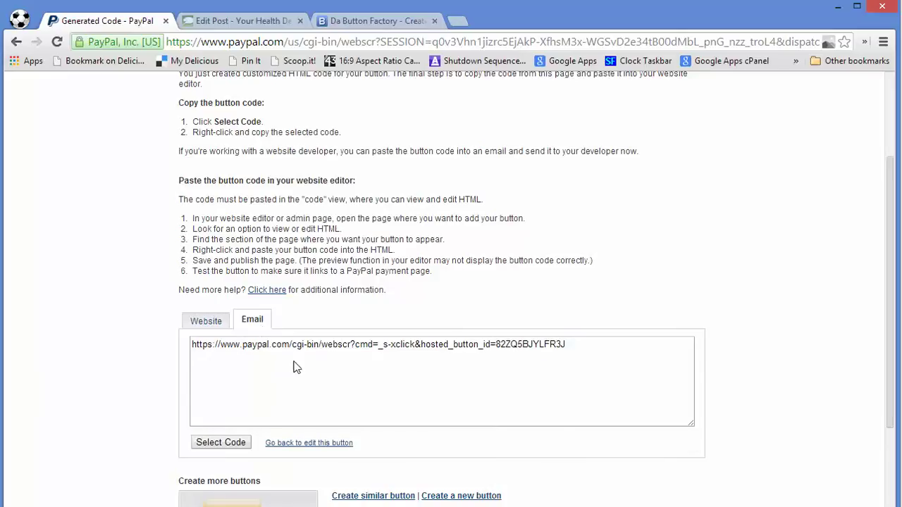
pyautogui.moveTo(574, 346); pyautogui.dragTo(197, 339)
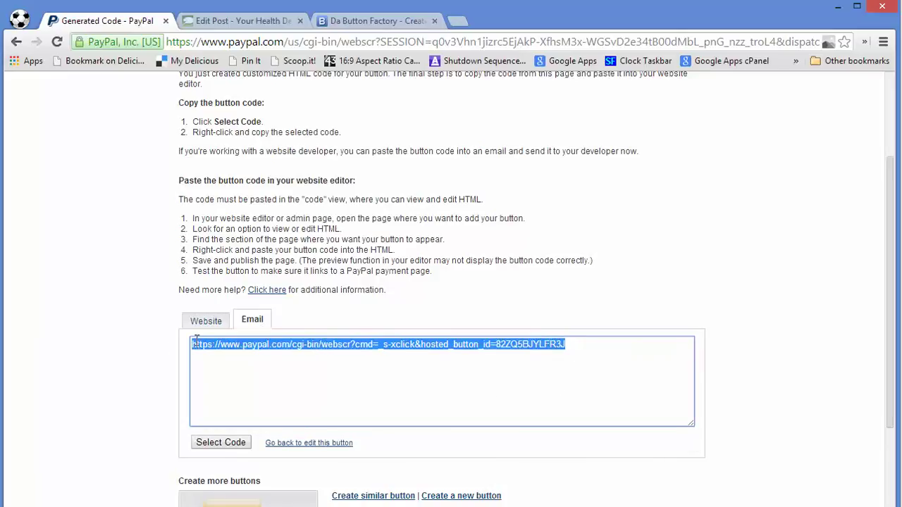
pyautogui.rightClick(233, 346)
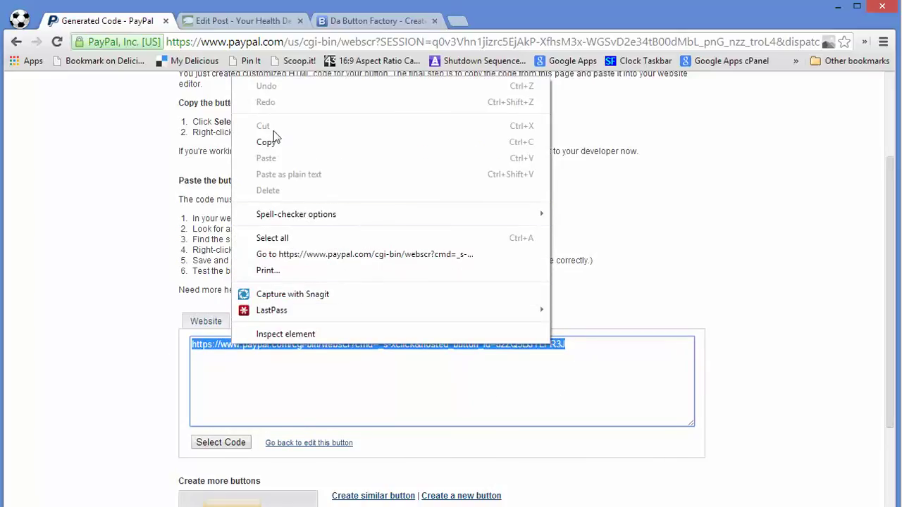
pyautogui.click(268, 143)
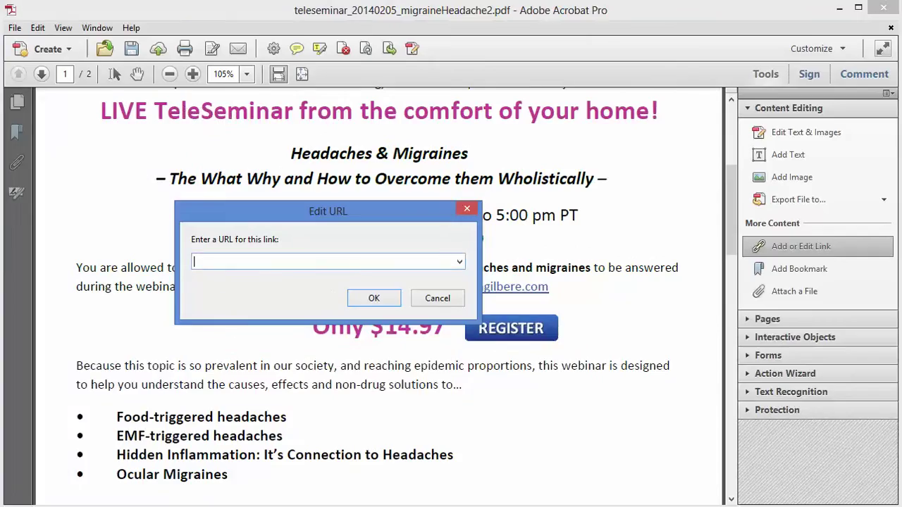
# Paste the PayPal checkout URL as the REGISTER link's web address.
pyautogui.rightClick(218, 263)
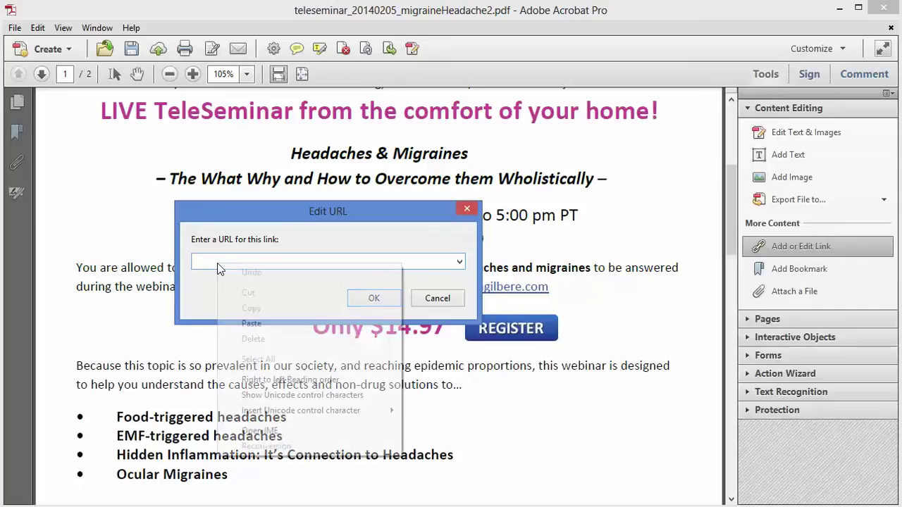
pyautogui.click(255, 322)
pyautogui.click(373, 298)
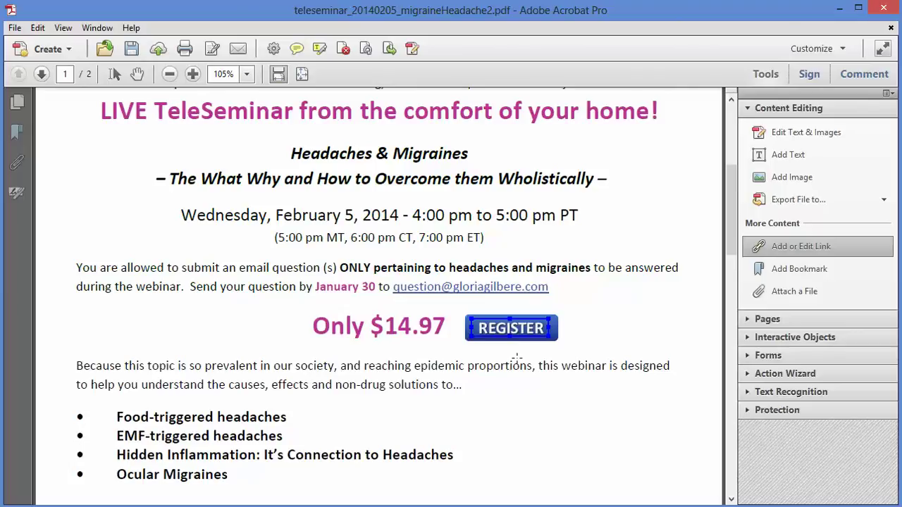
pyautogui.click(567, 329)
# Save the flyer PDF and return to the Chrome browser.
pyautogui.click(16, 29)
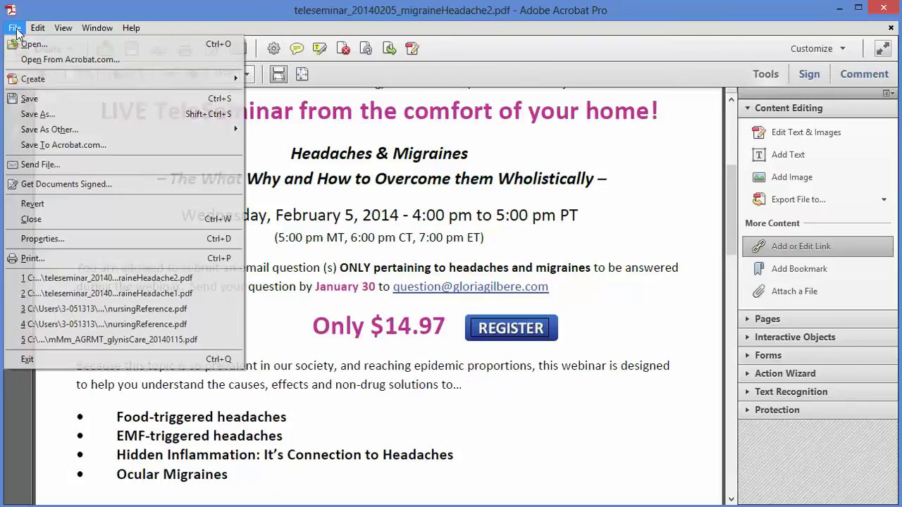
pyautogui.click(30, 99)
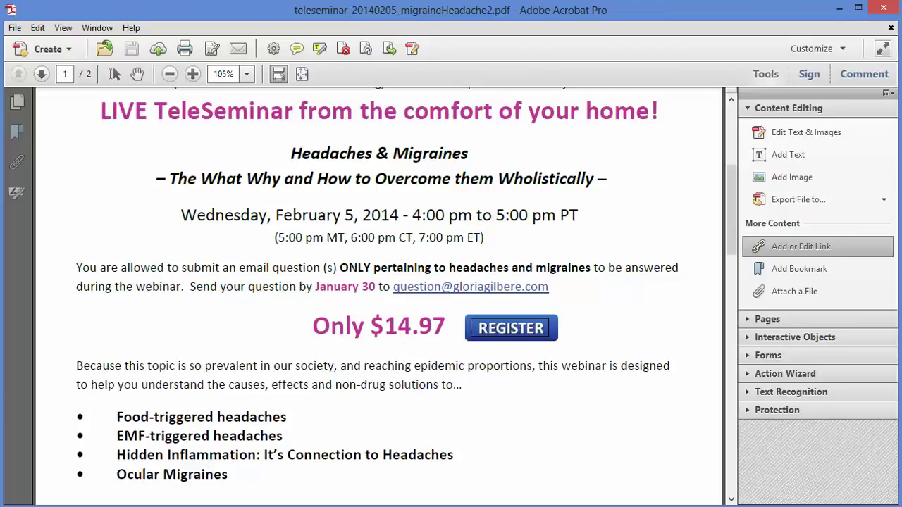
pyautogui.moveTo(239, 500)
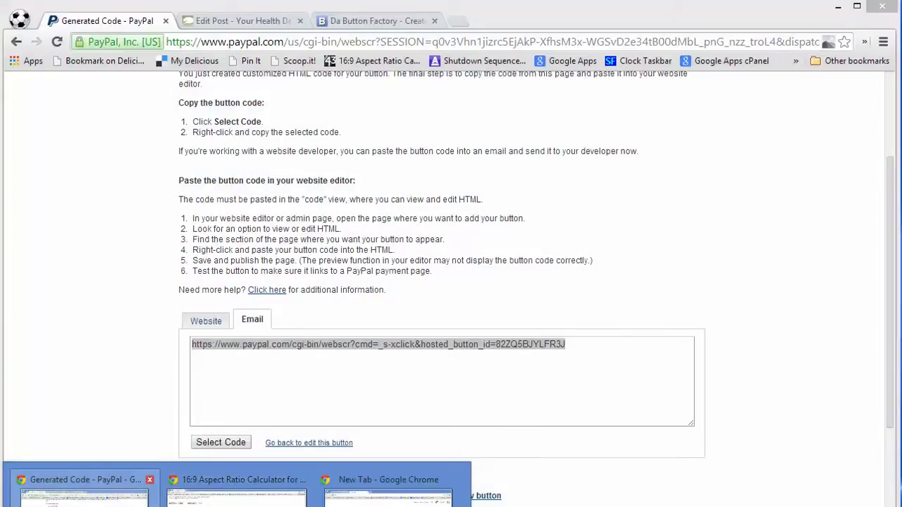
pyautogui.click(85, 494)
# Delete the old DETAILS download link from the Typepad post.
pyautogui.click(264, 21)
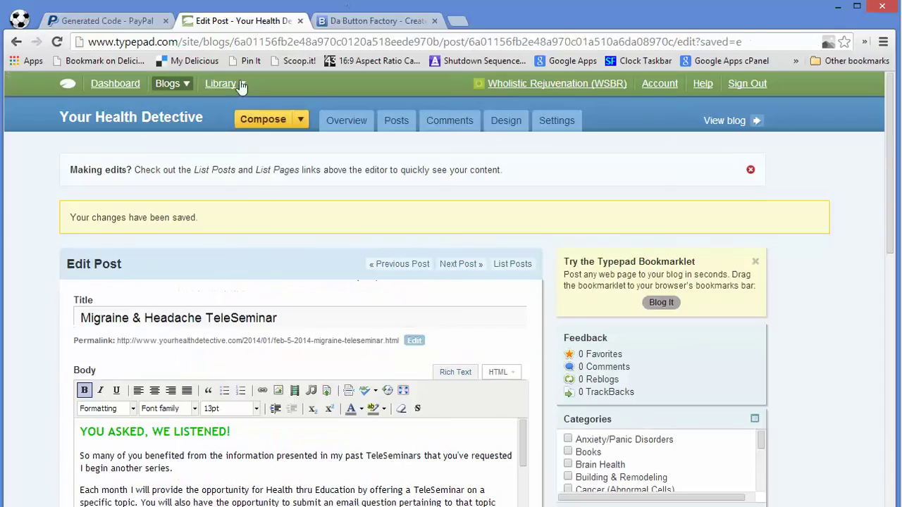
pyautogui.scroll(-5, 432, 408)
pyautogui.click(339, 397)
pyautogui.moveTo(437, 403); pyautogui.dragTo(137, 391)
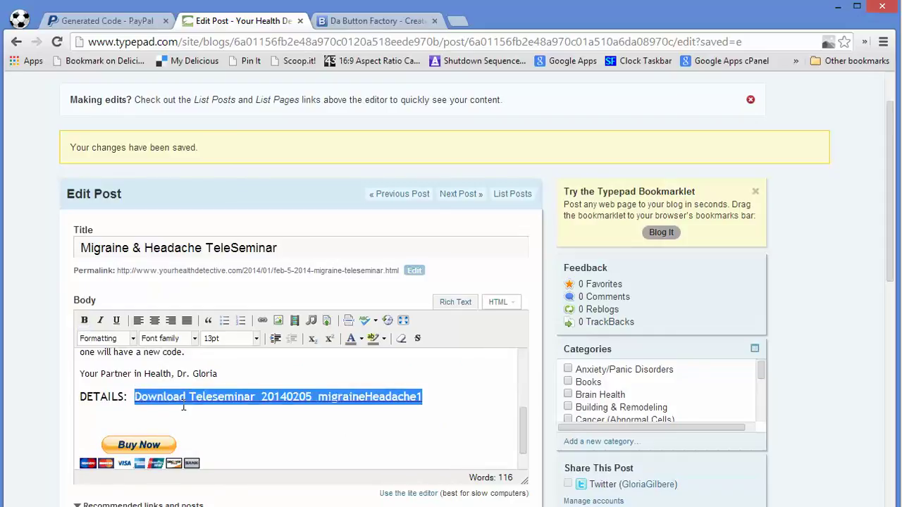
pyautogui.press('BackSpace')
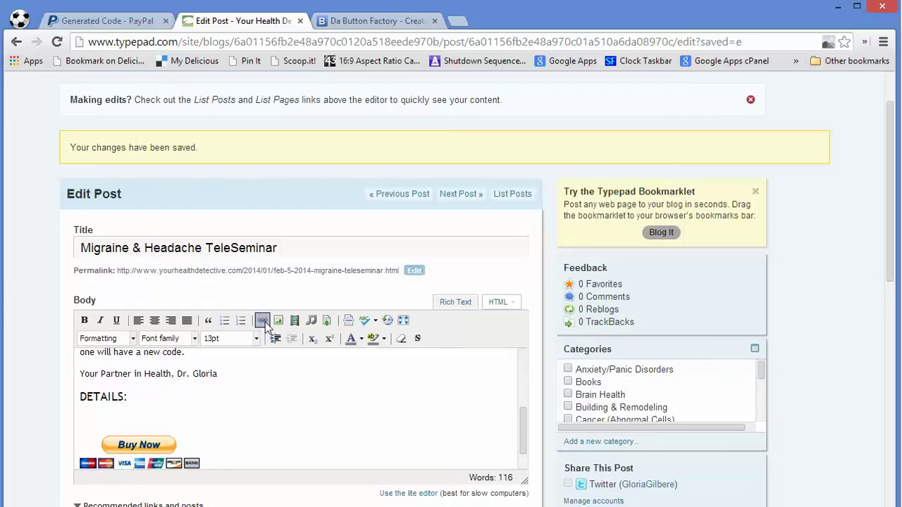
# Upload teleseminar_20140205_migraineHeadache2.pdf and insert its link into the post.
pyautogui.click(328, 321)
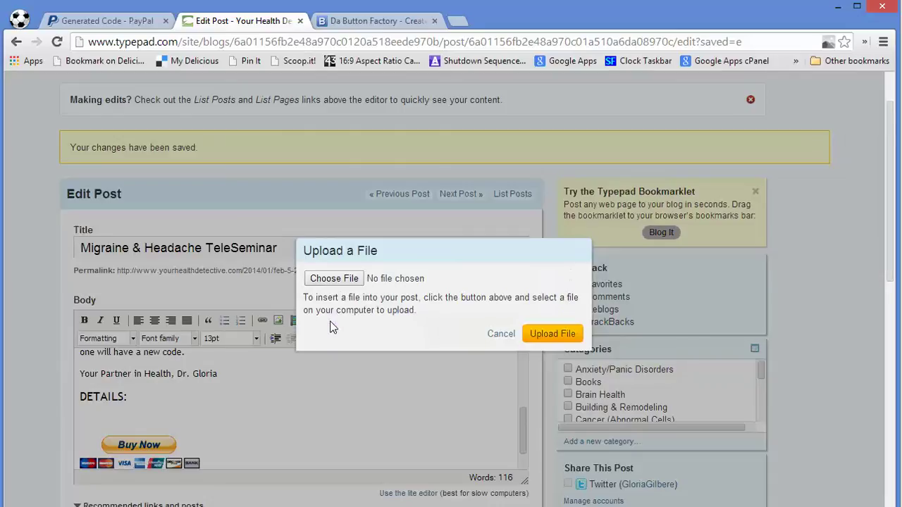
pyautogui.click(336, 280)
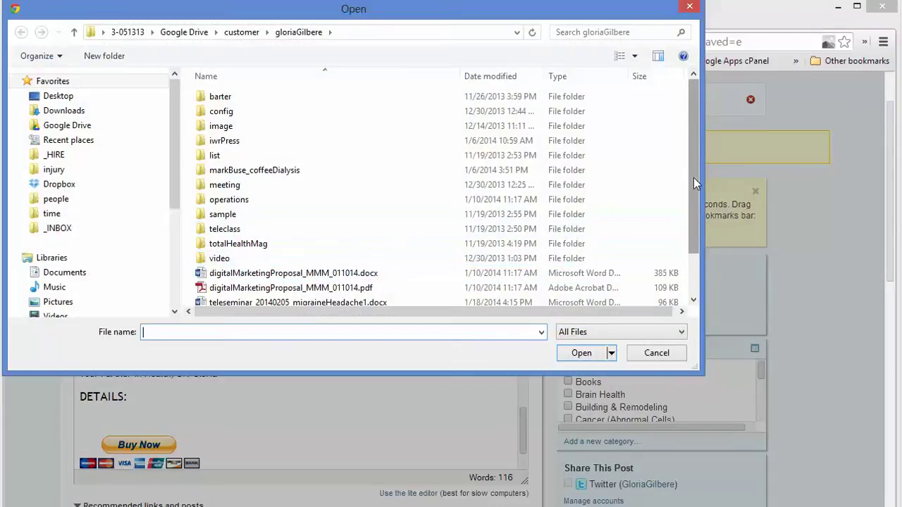
pyautogui.moveTo(693, 184); pyautogui.dragTo(696, 272)
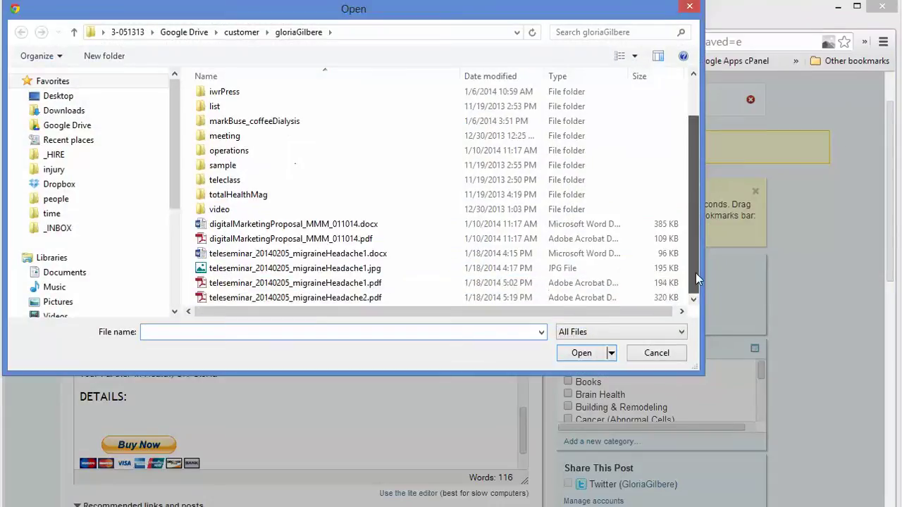
pyautogui.click(285, 300)
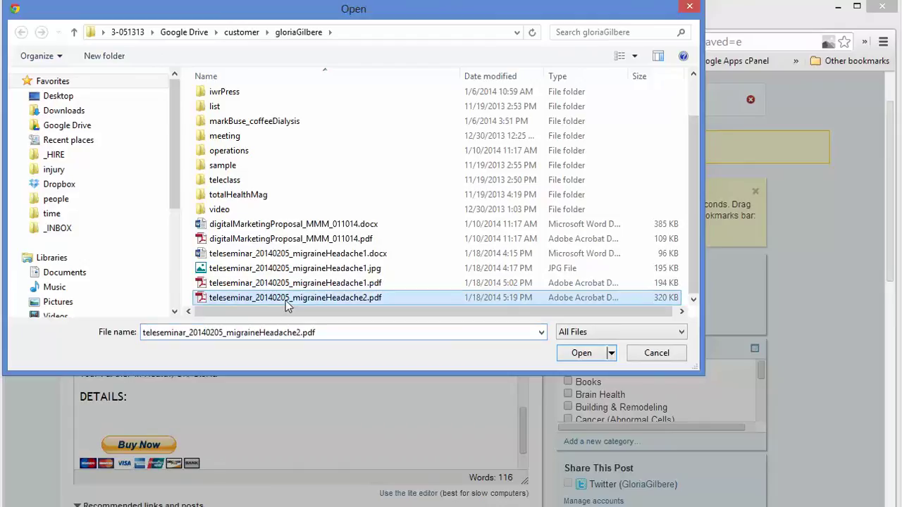
pyautogui.click(575, 350)
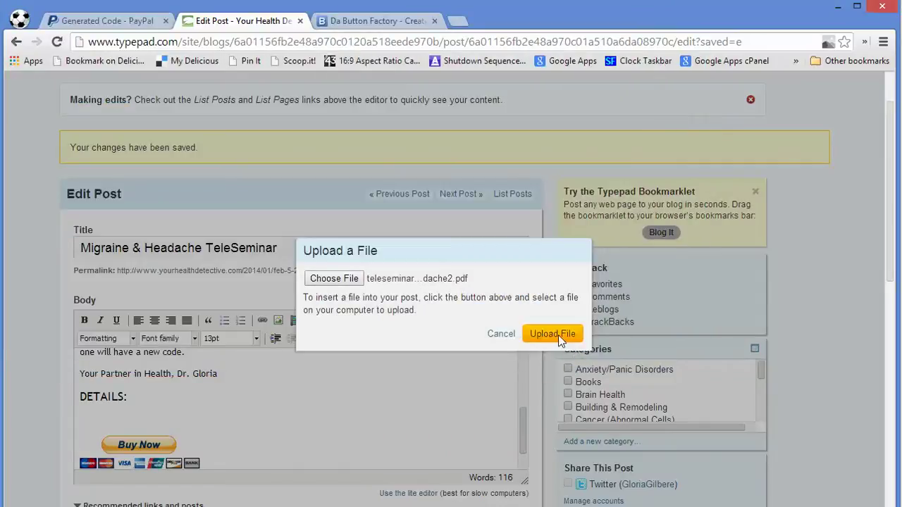
pyautogui.click(553, 334)
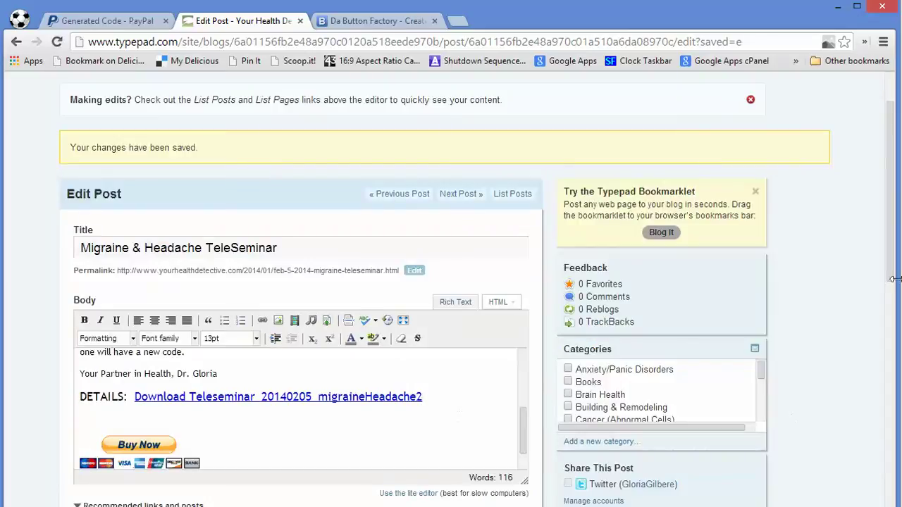
# Save the post draft and preview it.
pyautogui.moveTo(888, 258); pyautogui.dragTo(887, 381)
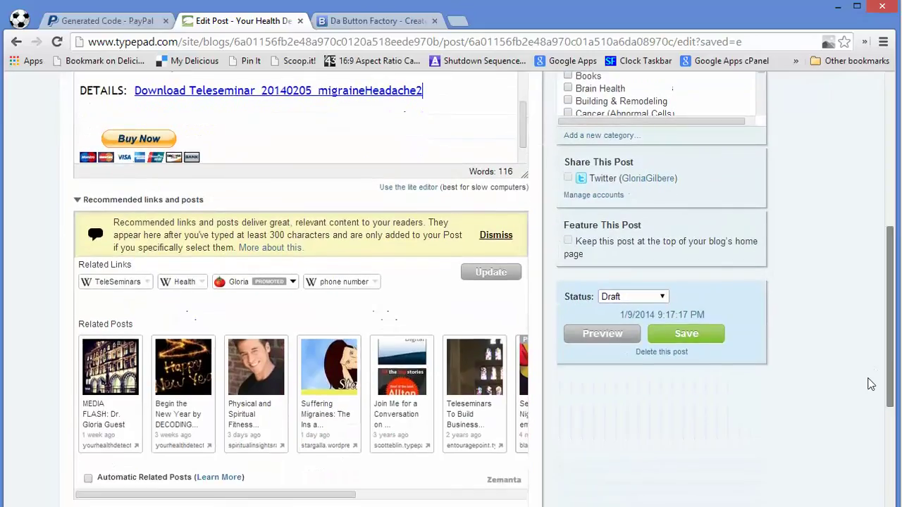
pyautogui.click(678, 339)
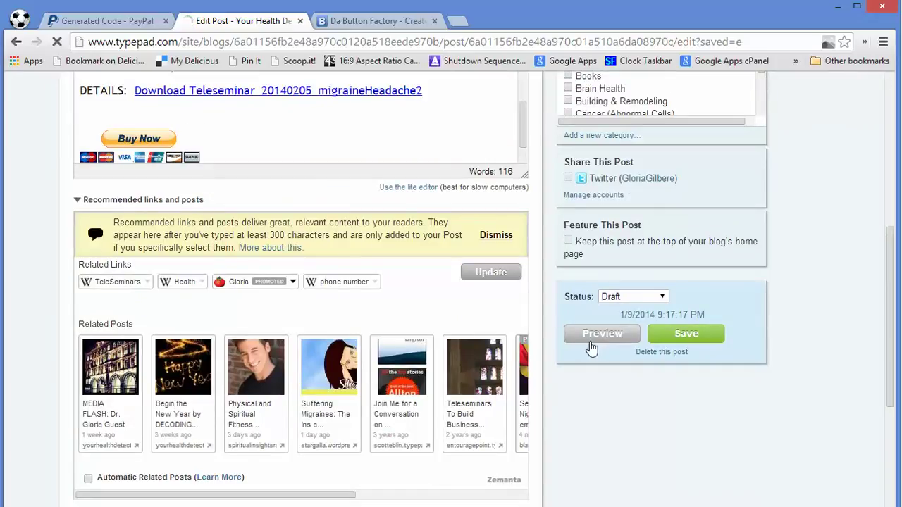
pyautogui.click(594, 339)
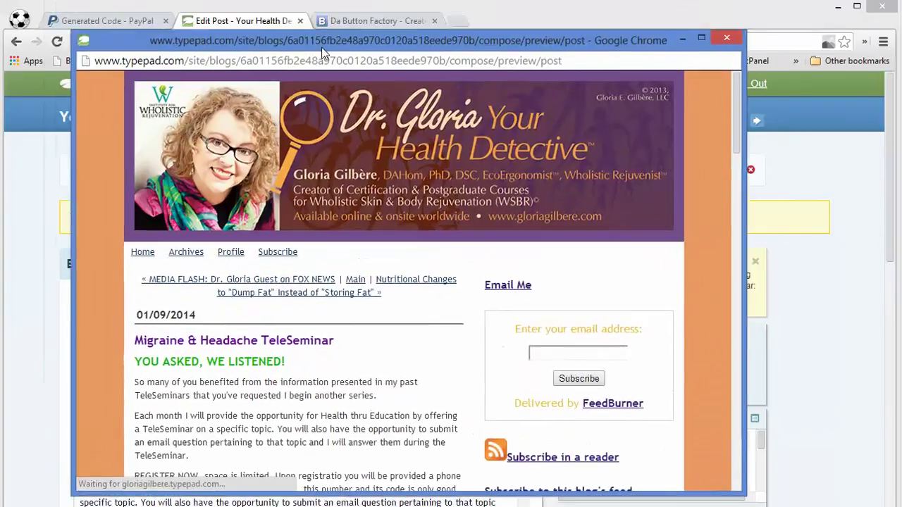
pyautogui.moveTo(322, 48); pyautogui.dragTo(345, 67)
pyautogui.moveTo(771, 160); pyautogui.dragTo(769, 238)
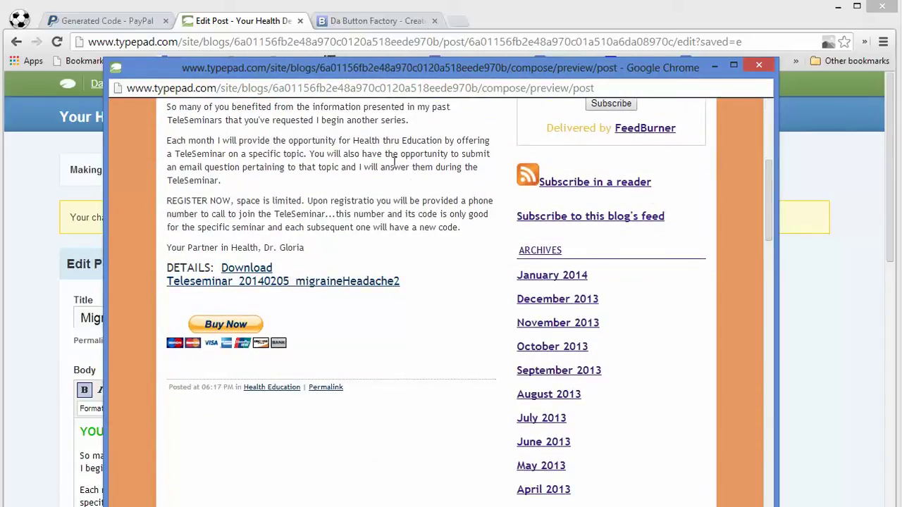
# Open the flyer from the download link and test its REGISTER button.
pyautogui.click(250, 284)
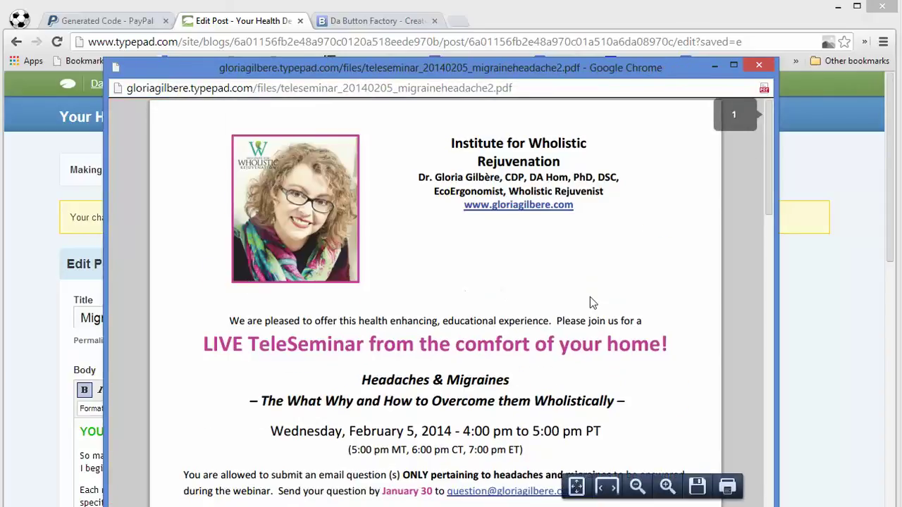
pyautogui.scroll(-3, 590, 296)
pyautogui.scroll(-2, 590, 296)
pyautogui.click(548, 317)
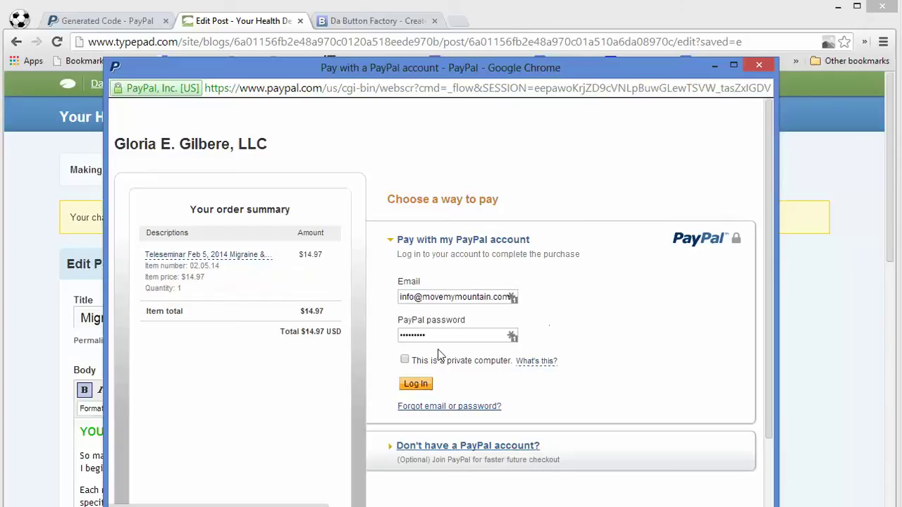
# Clear the pre-filled email on PayPal's $14.97 checkout login and close the window.
pyautogui.click(444, 341)
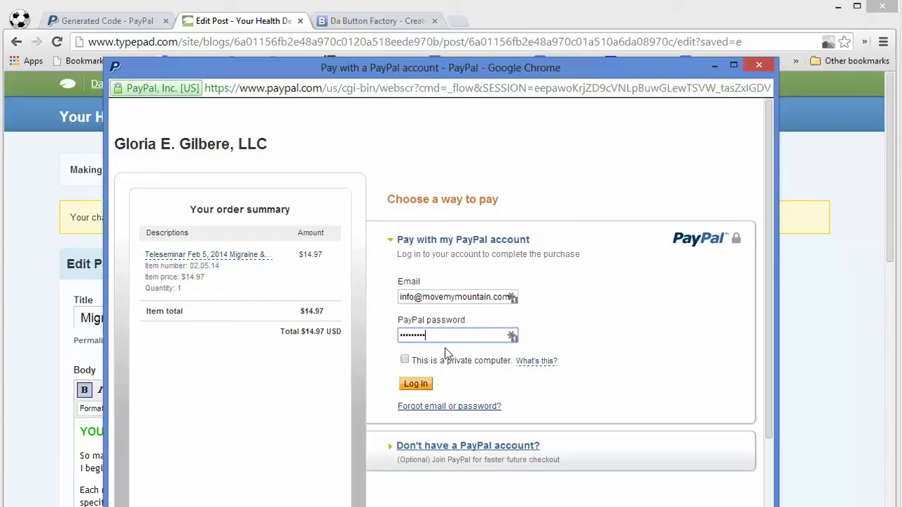
pyautogui.click(457, 297)
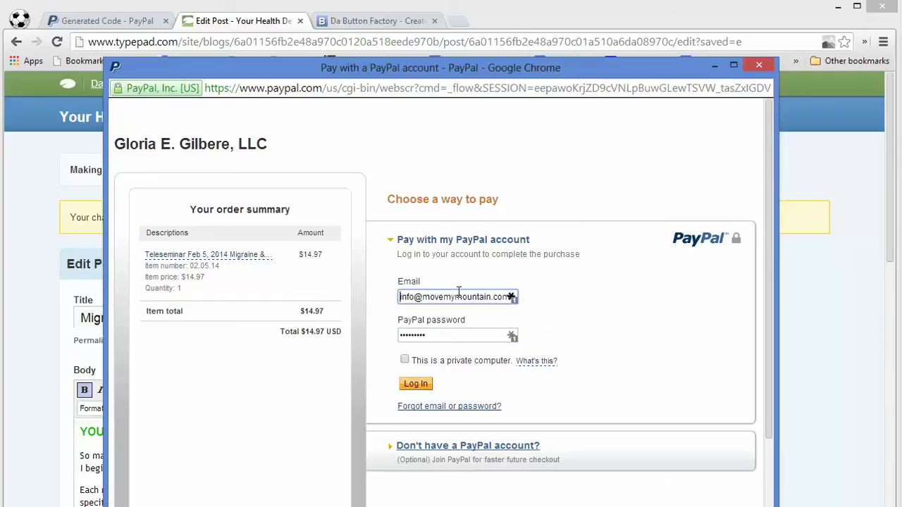
pyautogui.hotkey('ctrl', 'a')
pyautogui.press('BackSpace')
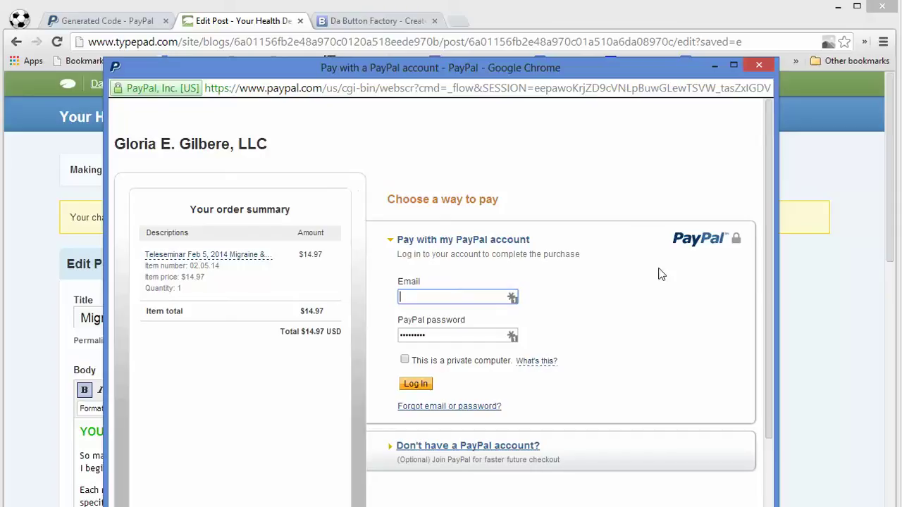
pyautogui.hotkey('ctrl', 'w')
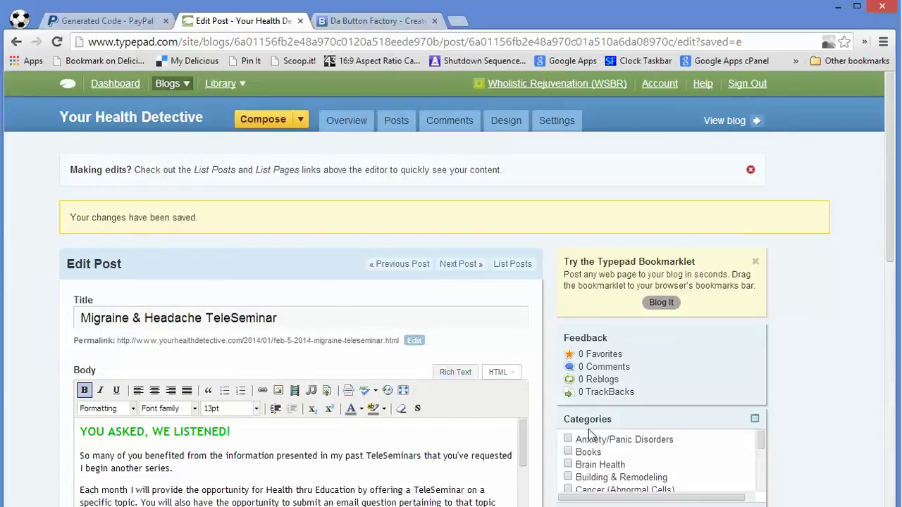